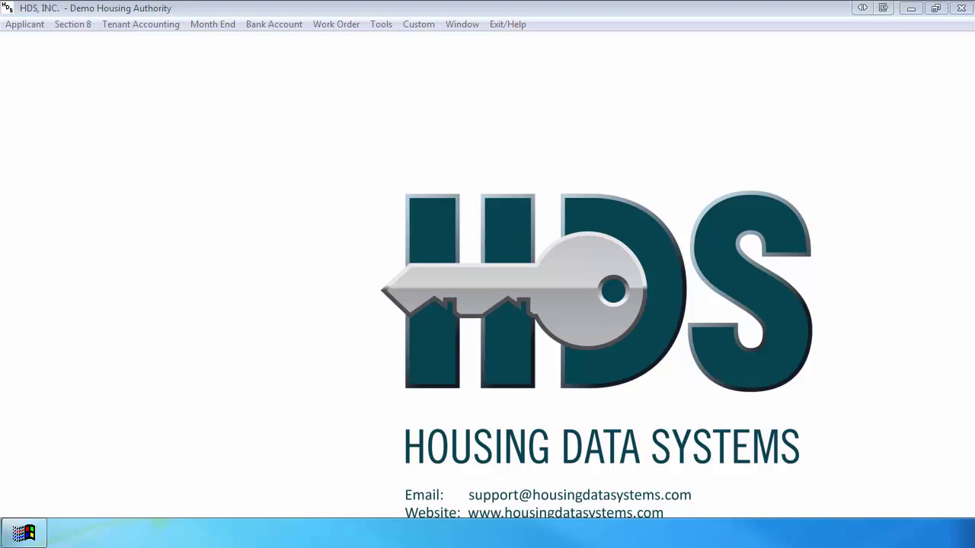
# Step: Look up the applicant by partial last name in the Applicant/Tenant File and open the matching household record
pyautogui.click(40, 25)
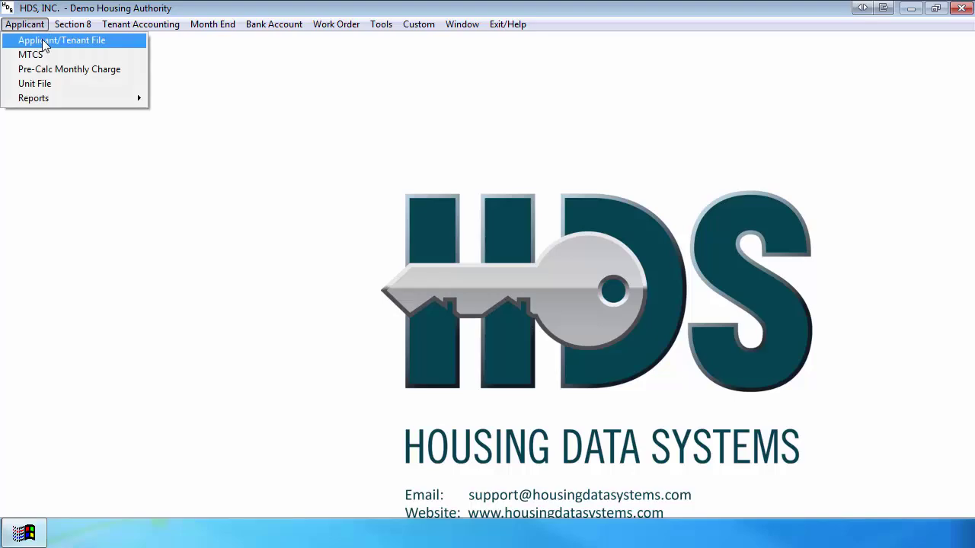
pyautogui.click(43, 42)
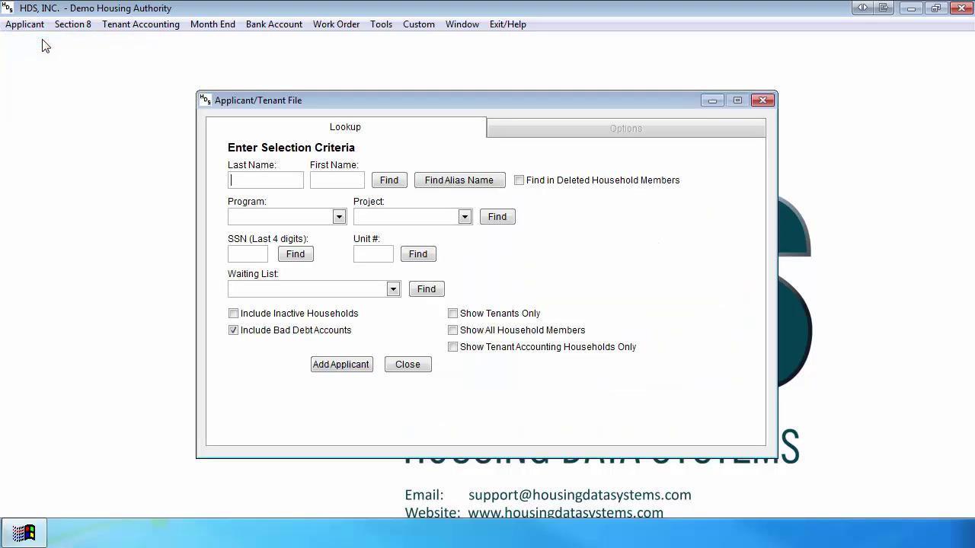
pyautogui.write('doe')
pyautogui.press('Tab')
pyautogui.press('Tab')
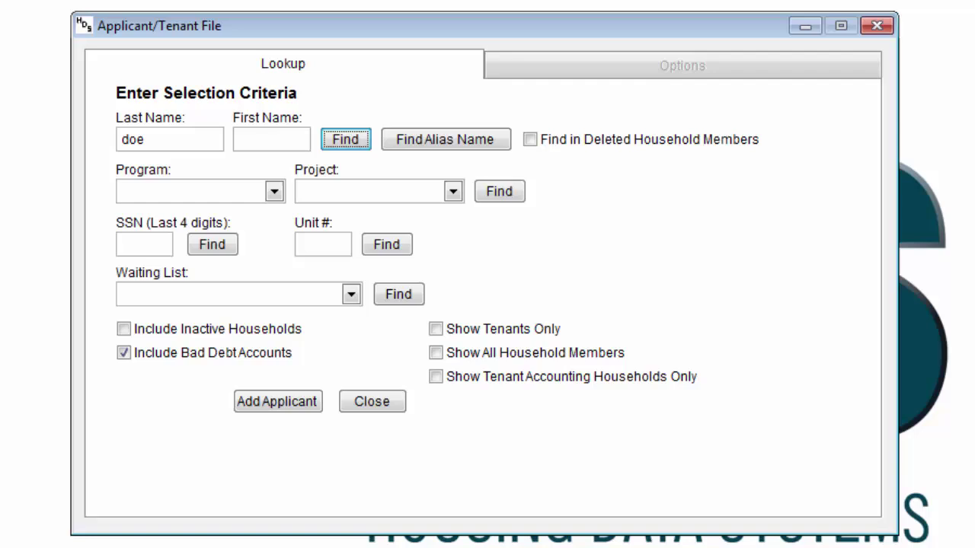
pyautogui.press('Return')
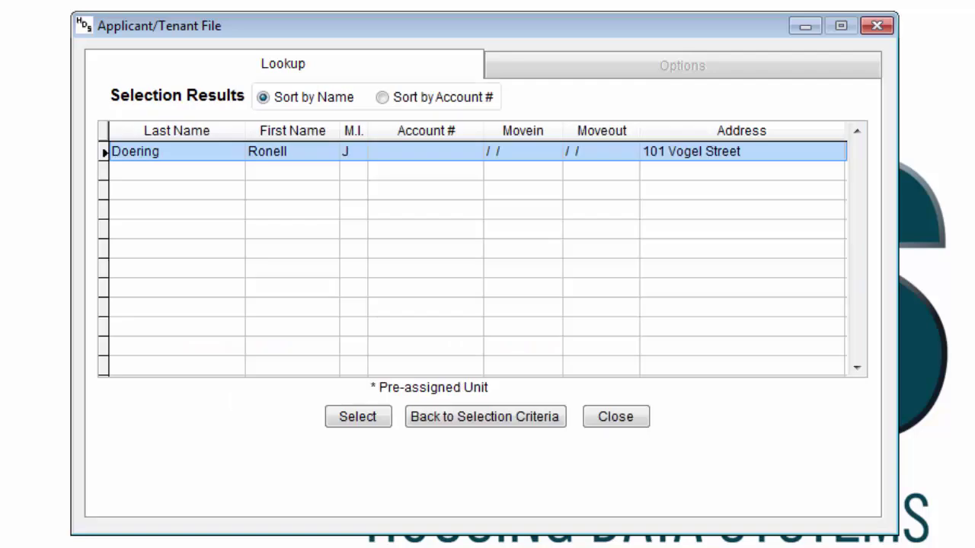
pyautogui.press('Return')
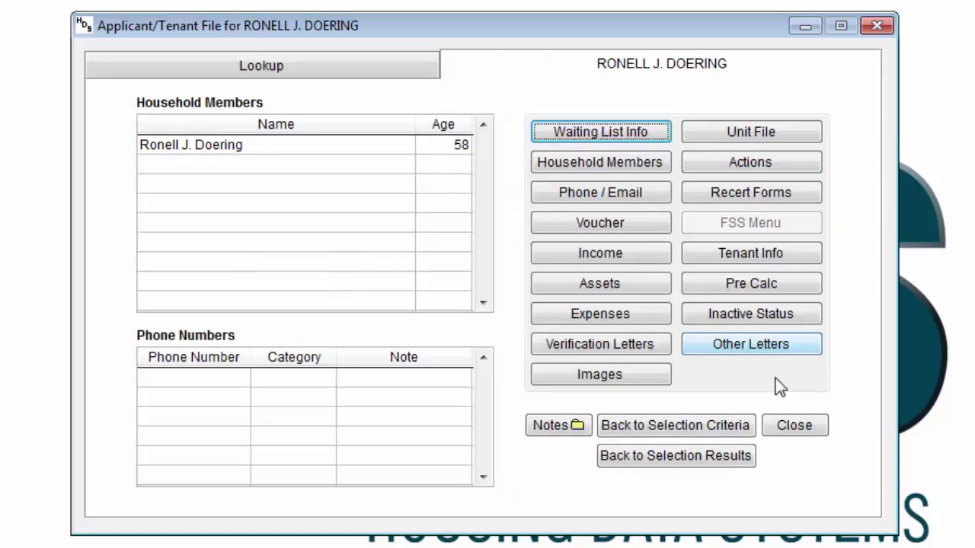
# Step: Start issuing a voucher for the applicant with program Housing Choice Vouchers and project 001 - Vouchers - 001
pyautogui.click(626, 228)
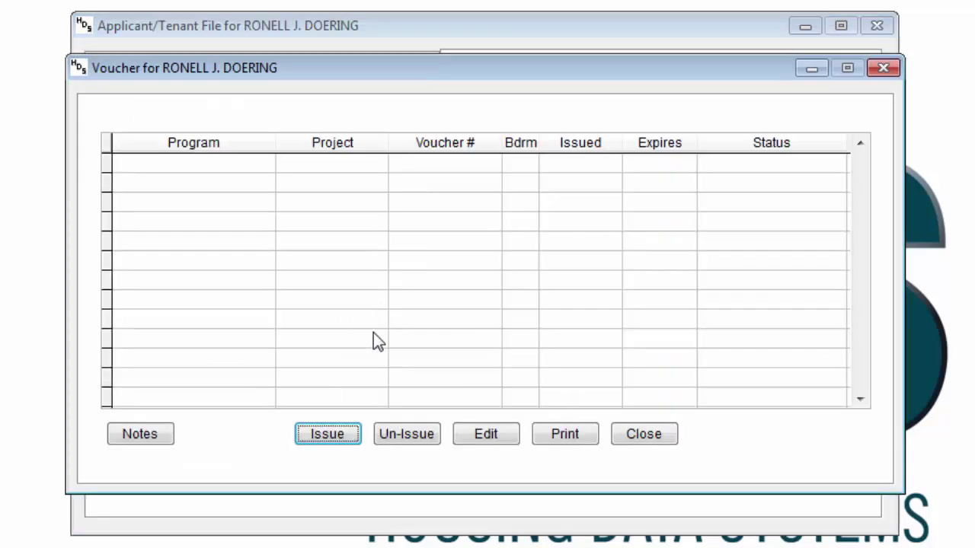
pyautogui.click(344, 437)
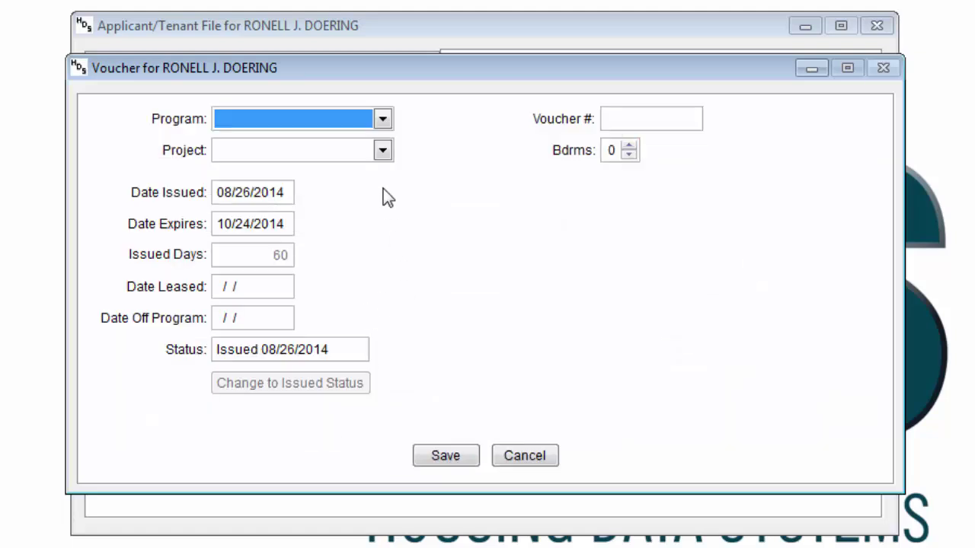
pyautogui.click(383, 120)
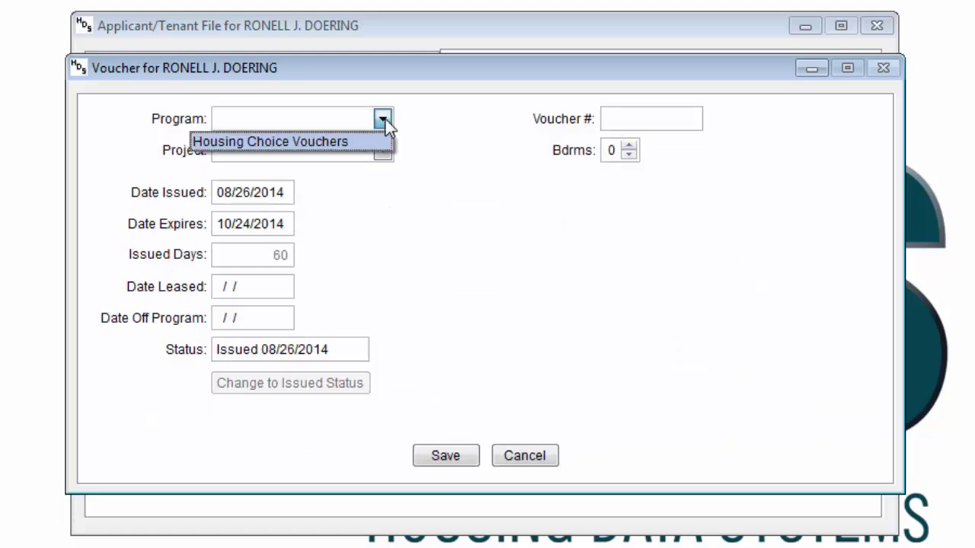
pyautogui.click(325, 143)
pyautogui.click(326, 151)
pyautogui.click(299, 170)
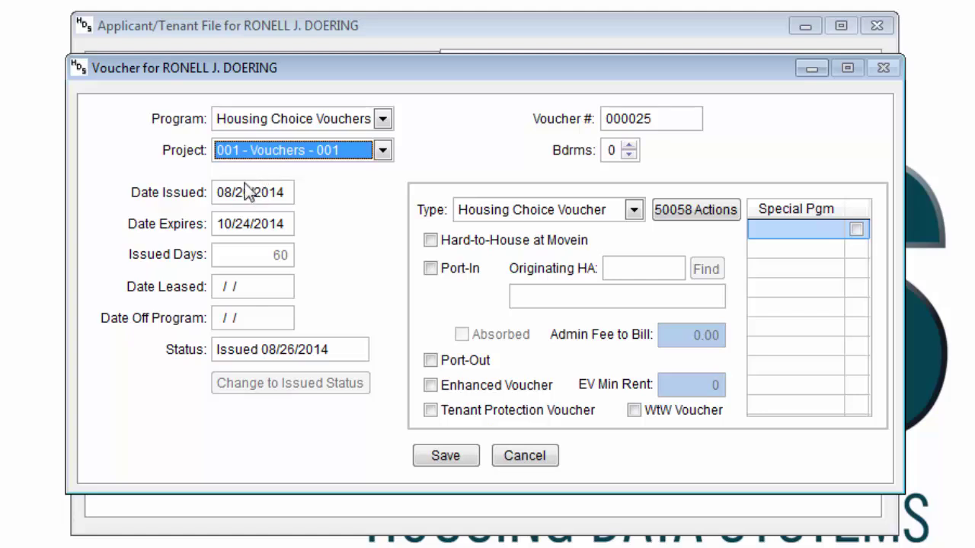
# Step: Set the voucher's issue date to 09/01/2014
pyautogui.press('Tab')
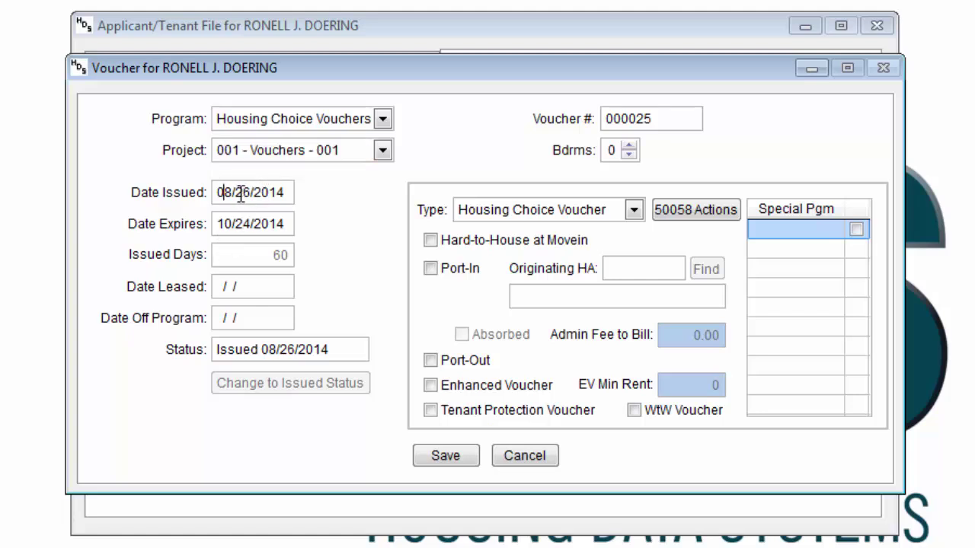
pyautogui.write('9/01/0')
pyautogui.press('Left')
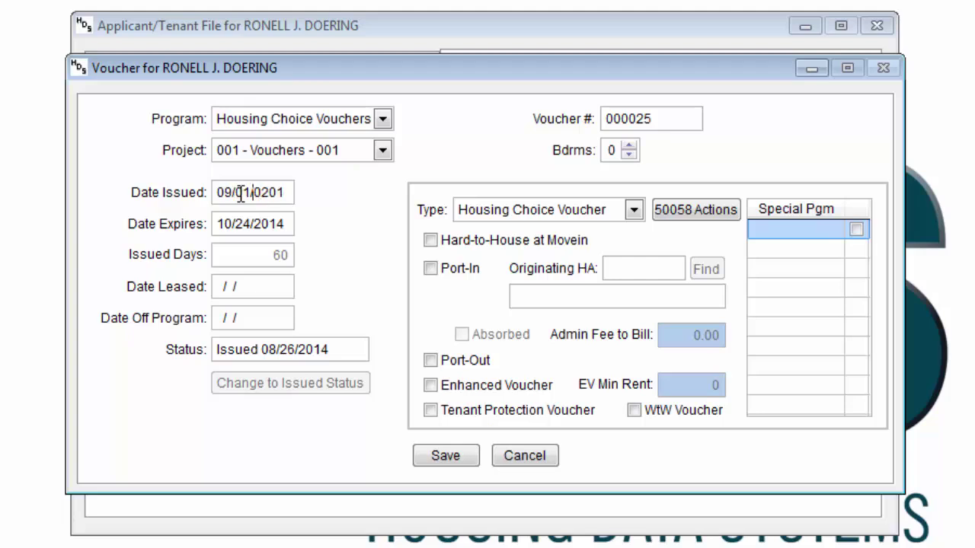
pyautogui.write('2014')
pyautogui.press('Tab')
# Step: Set the voucher's bedroom count to 3 and choose Housing Choice Voucher as its type
pyautogui.click(648, 124)
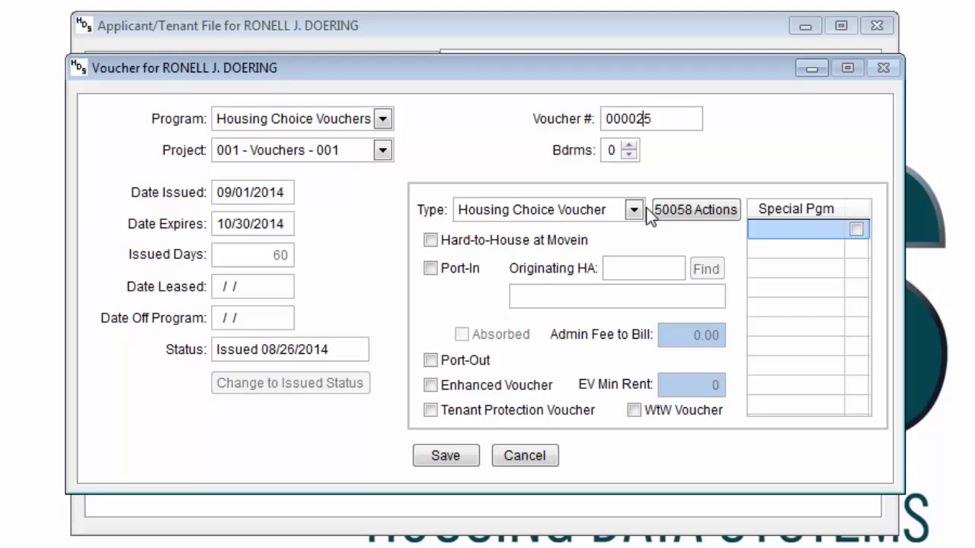
pyautogui.press('End')
pyautogui.press('Left')
pyautogui.press('Tab')
pyautogui.click(629, 146)
pyautogui.click(629, 146)
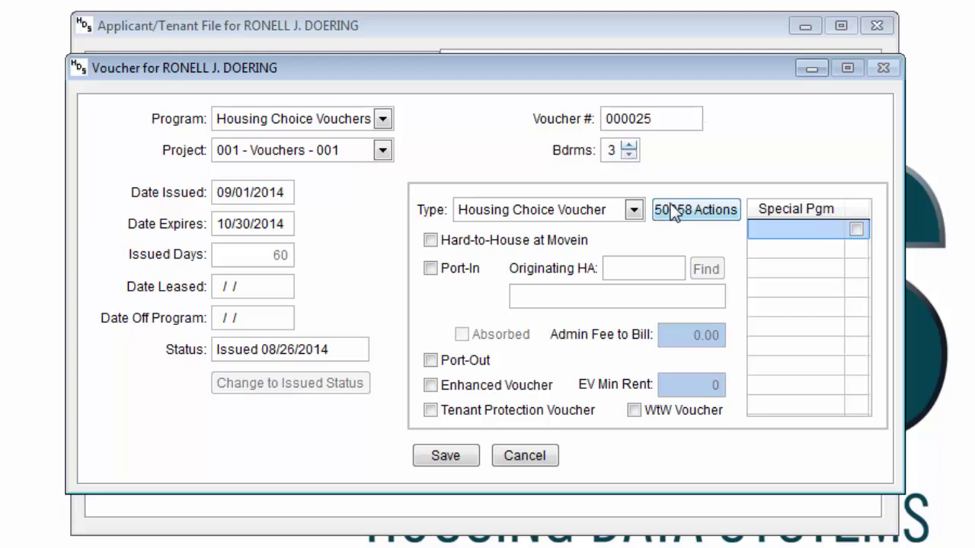
pyautogui.click(549, 212)
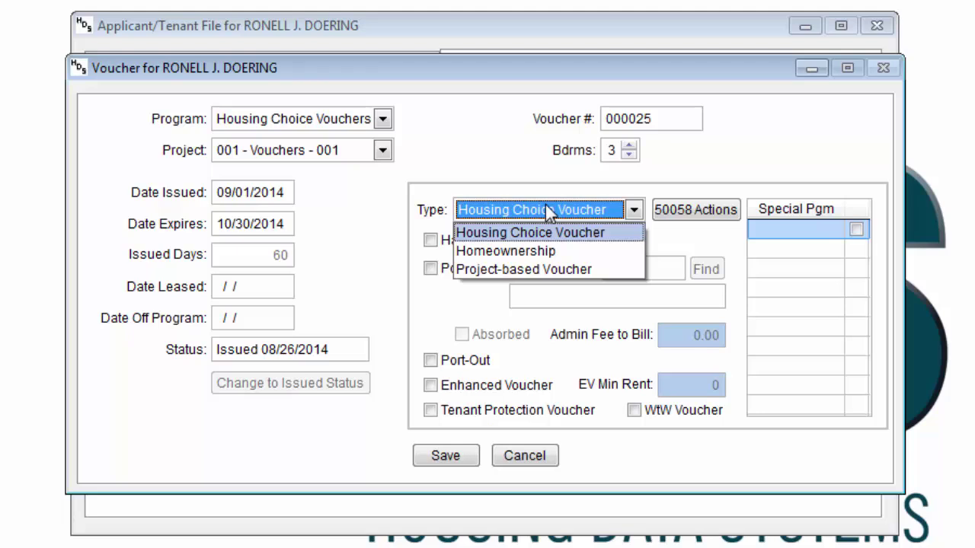
pyautogui.click(512, 237)
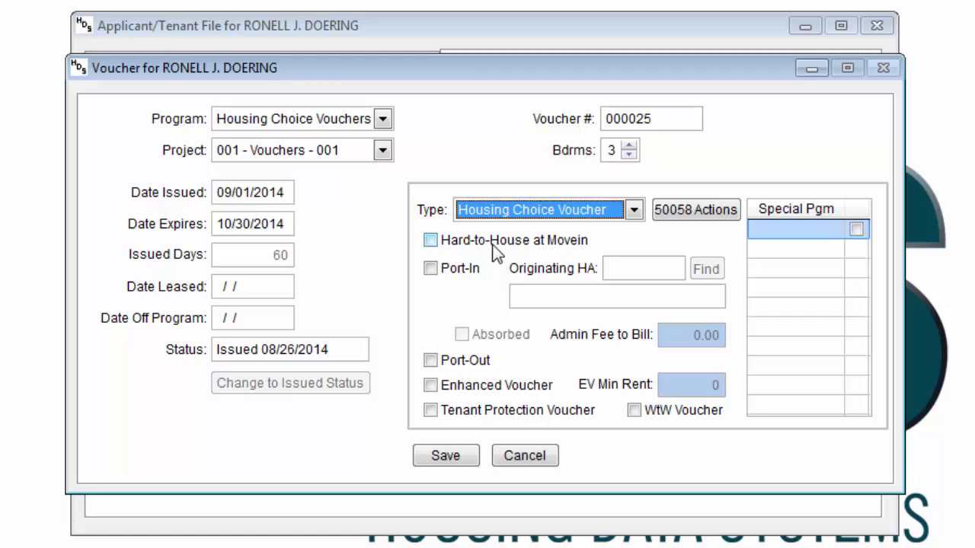
# Step: Mark the voucher as Port-In and choose ADAMS COUNTY, code CO058, as the originating housing authority
pyautogui.click(466, 273)
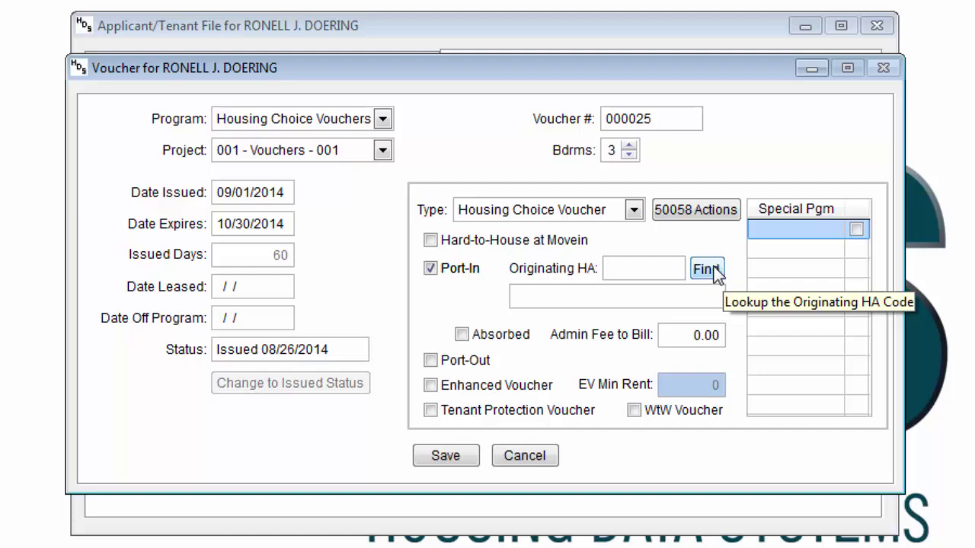
pyautogui.click(708, 270)
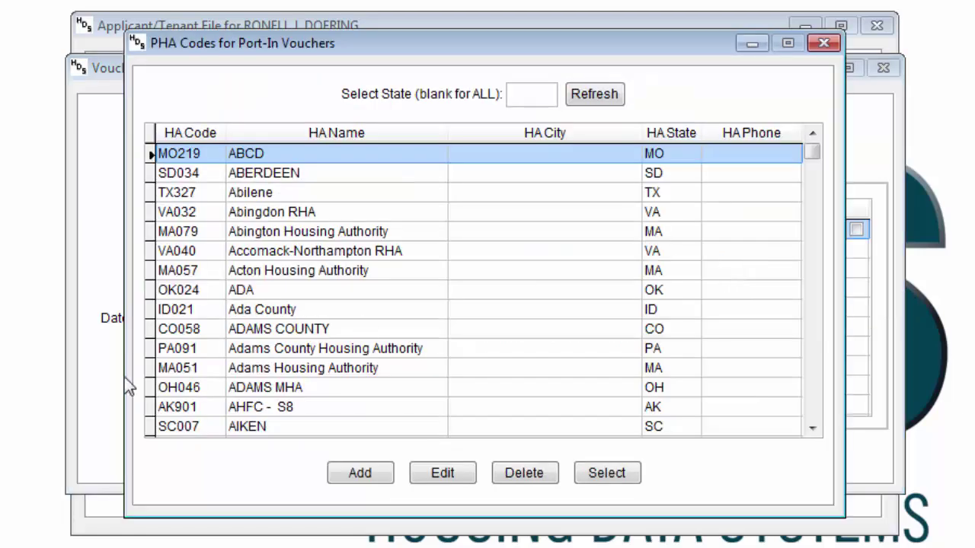
pyautogui.click(290, 332)
pyautogui.click(631, 472)
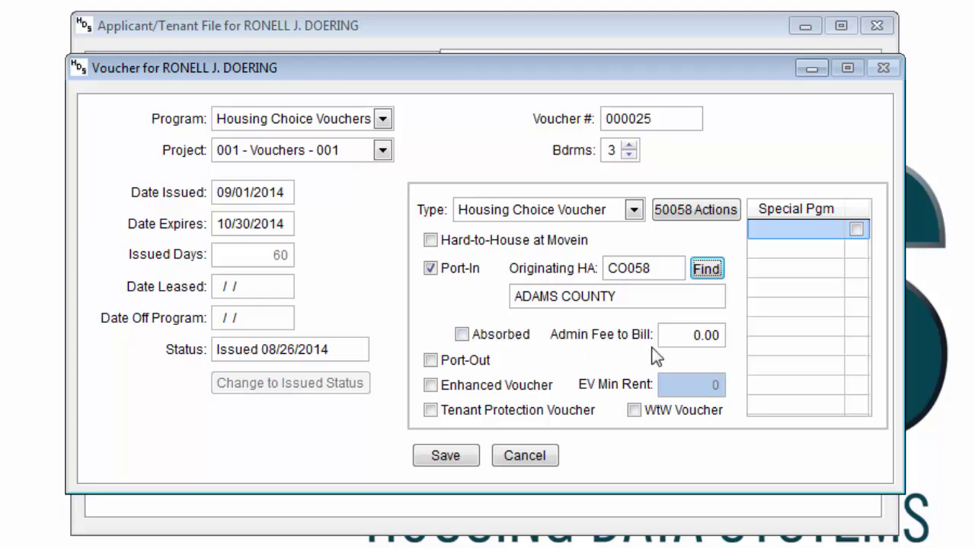
# Step: Enter an admin fee to bill of 36.25 for the Port-In voucher, and clear the Port-In option
pyautogui.click(675, 335)
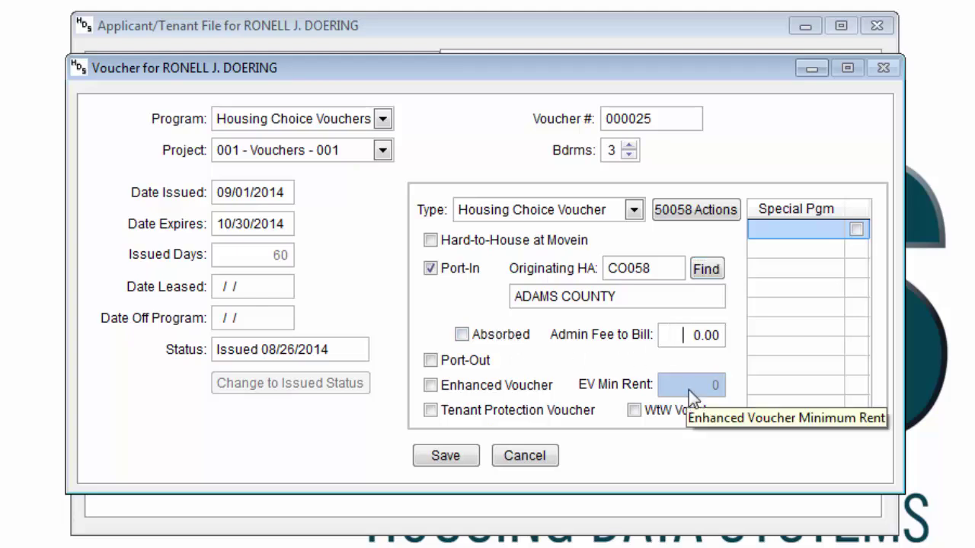
pyautogui.write('36.')
pyautogui.write('2')
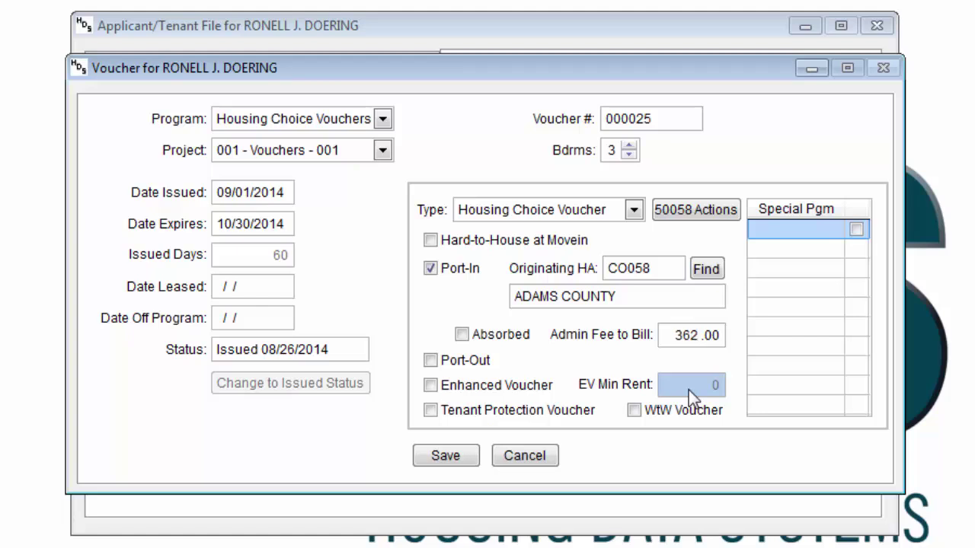
pyautogui.press('BackSpace')
pyautogui.write('.25')
pyautogui.press('Tab')
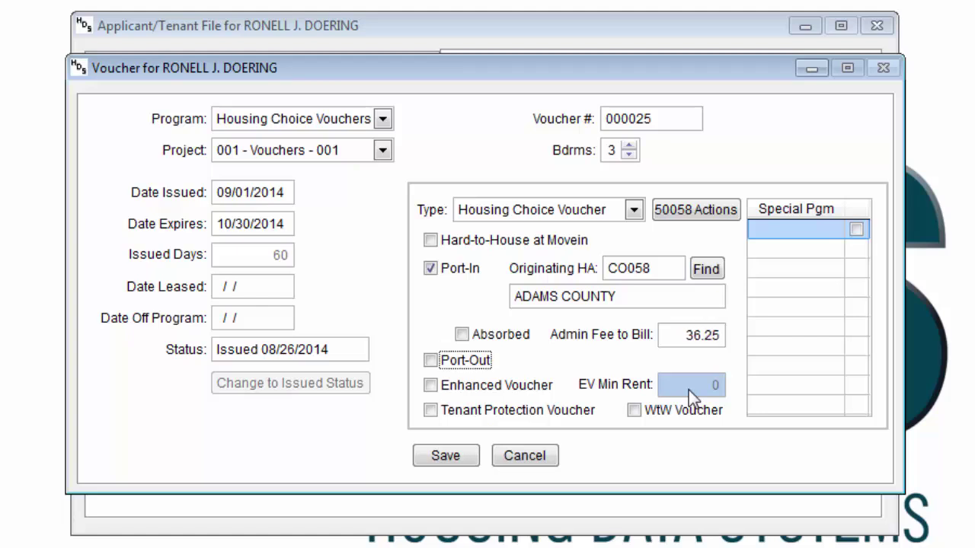
pyautogui.click(670, 336)
pyautogui.click(452, 272)
# Step: Try the Port-Out option and the Enhanced Voucher option with an EV minimum rent of 50, leaving both cleared
pyautogui.click(485, 364)
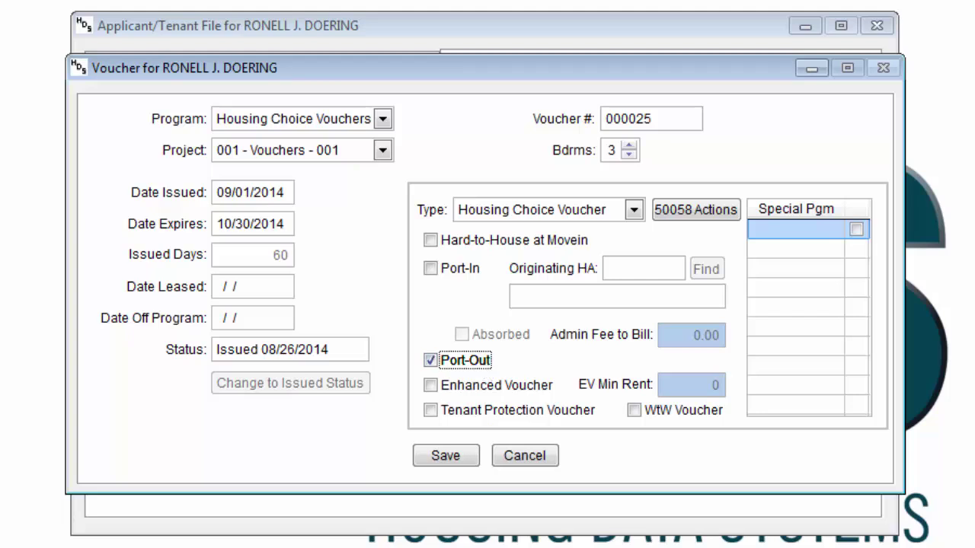
pyautogui.click(450, 384)
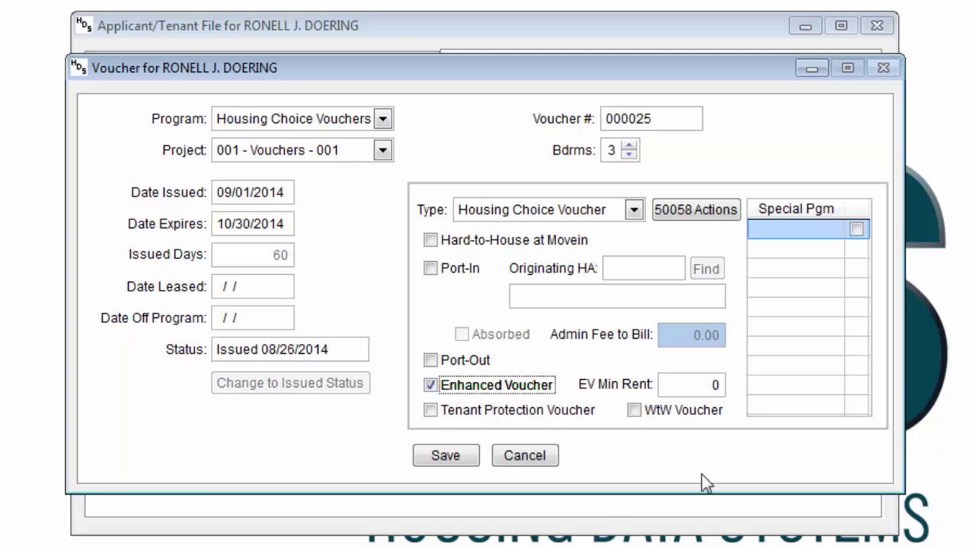
pyautogui.click(688, 386)
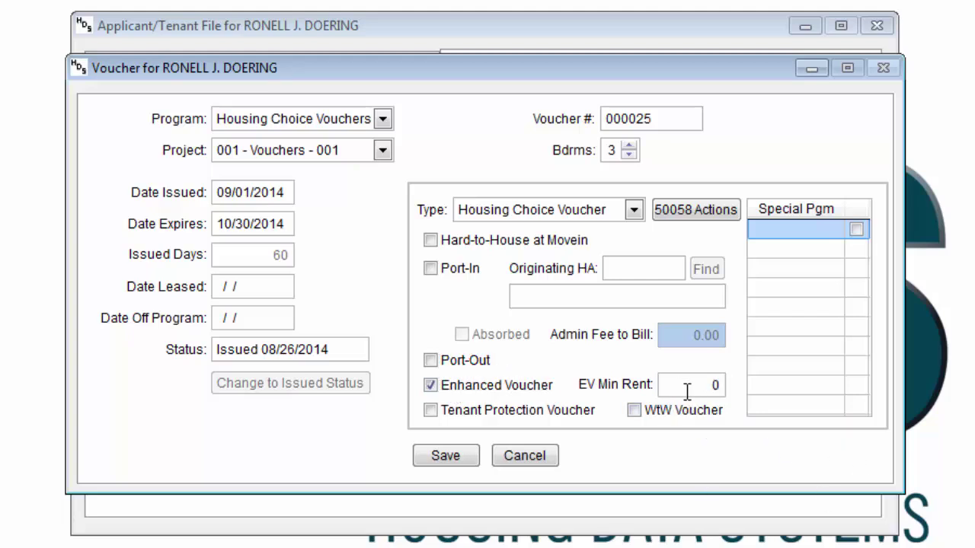
pyautogui.write('50')
pyautogui.press('Tab')
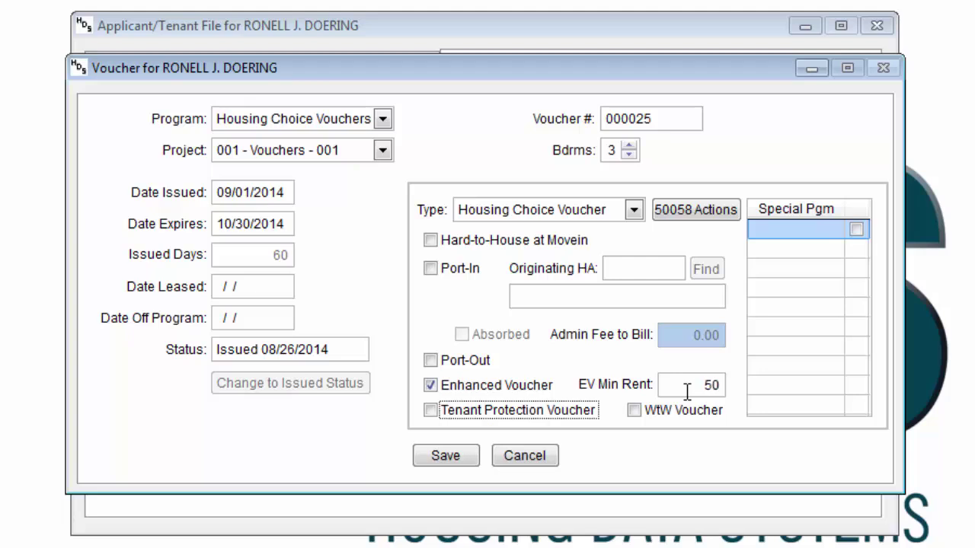
pyautogui.click(542, 387)
# Step: Try the Tenant Protection Voucher and WtW Voucher options, clearing each one again
pyautogui.click(521, 409)
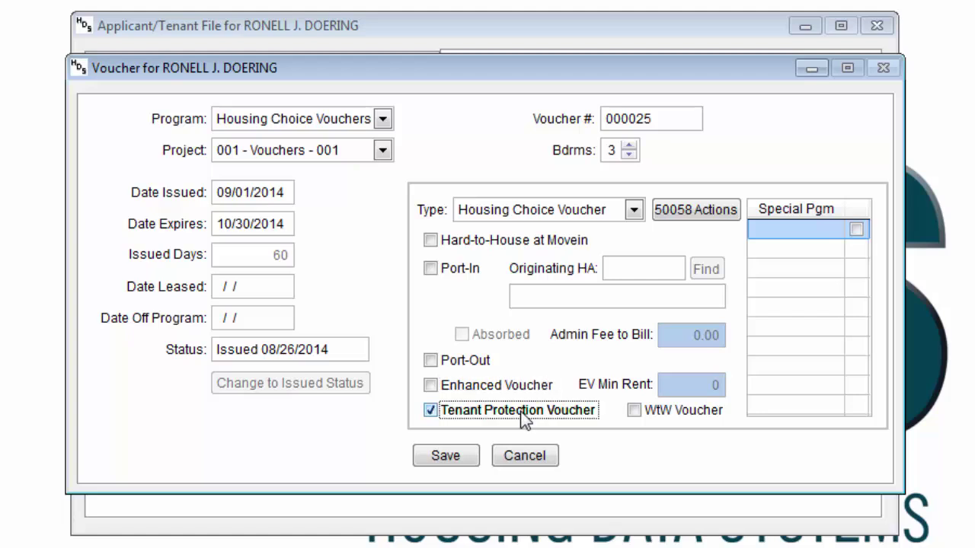
pyautogui.click(523, 413)
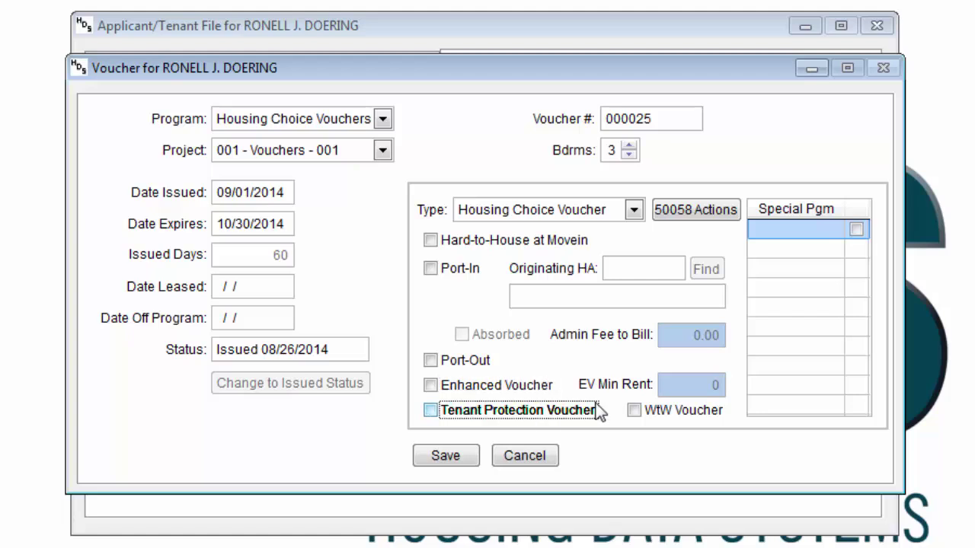
pyautogui.click(658, 421)
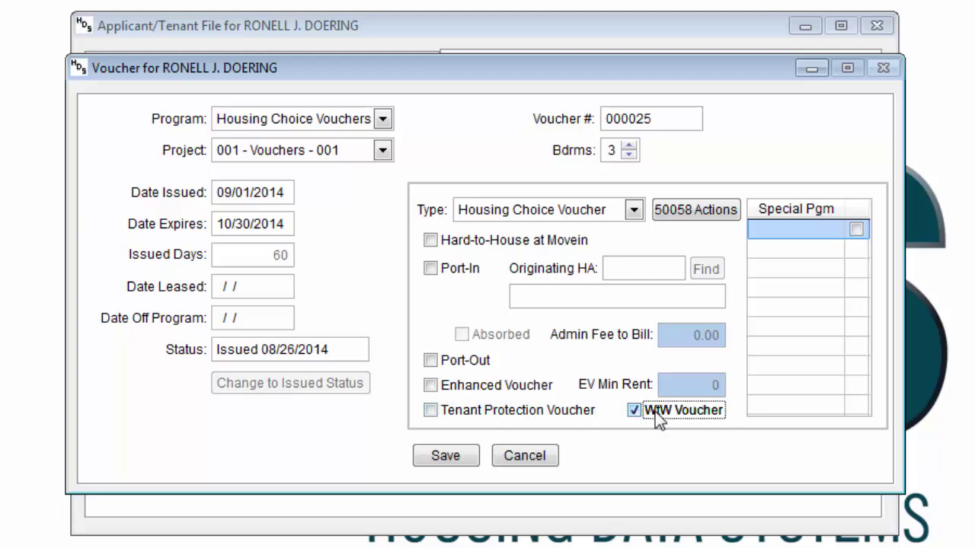
pyautogui.click(656, 412)
pyautogui.click(809, 231)
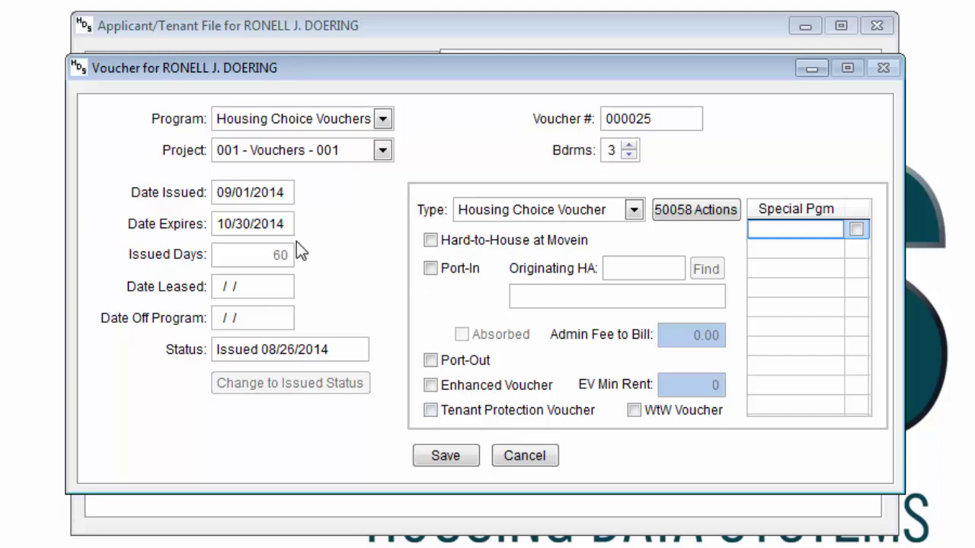
# Step: Save the voucher and complete its HUD-50058 for Issuance of Voucher, answering No to homeless at admission
pyautogui.click(431, 464)
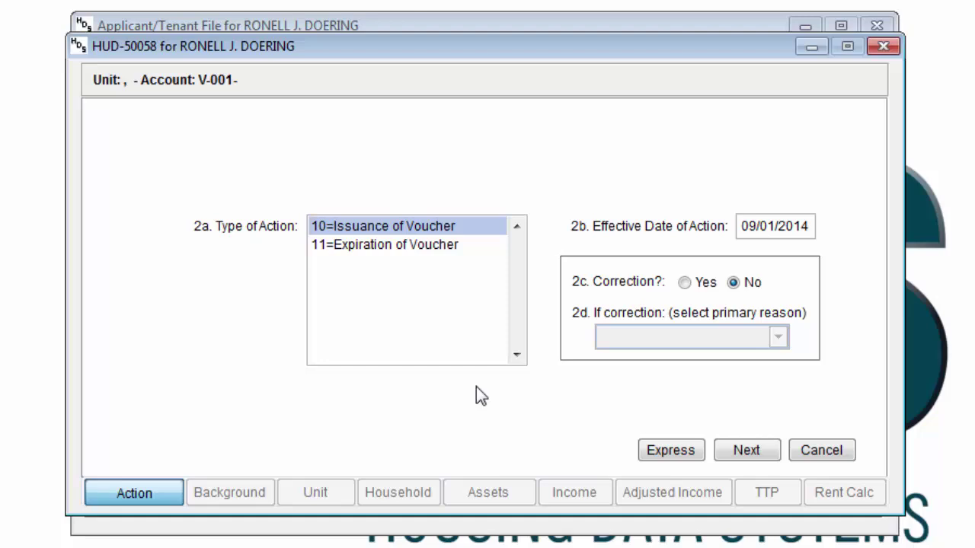
pyautogui.click(743, 450)
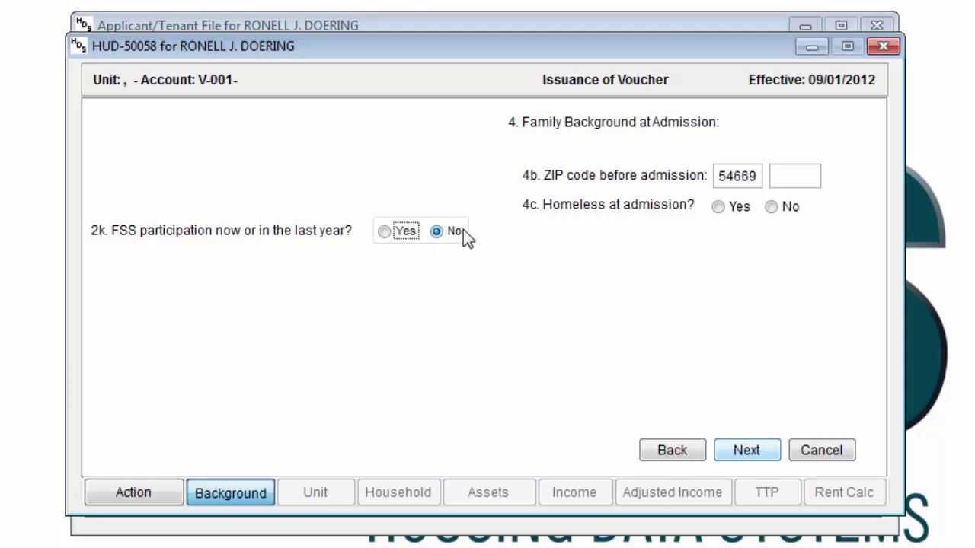
pyautogui.click(771, 208)
pyautogui.click(760, 448)
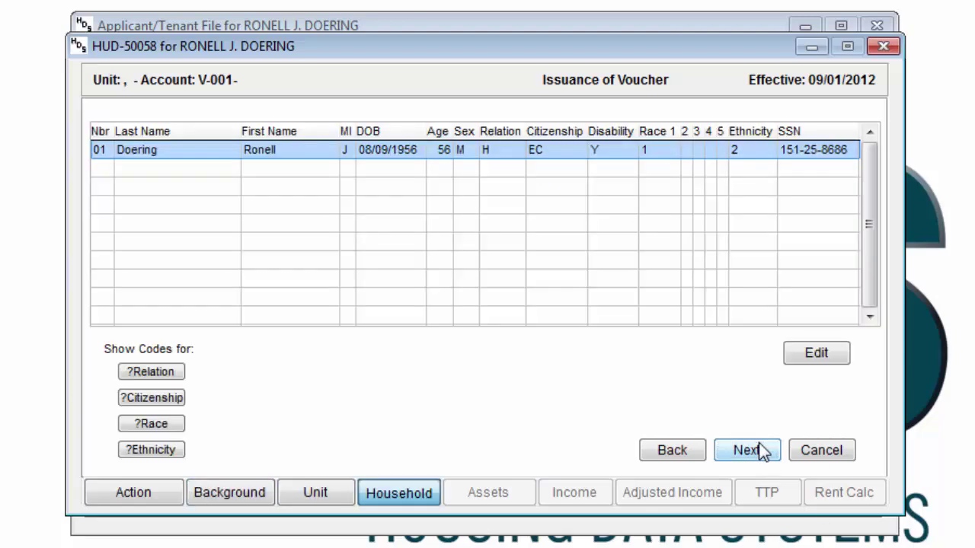
pyautogui.click(761, 450)
pyautogui.click(760, 451)
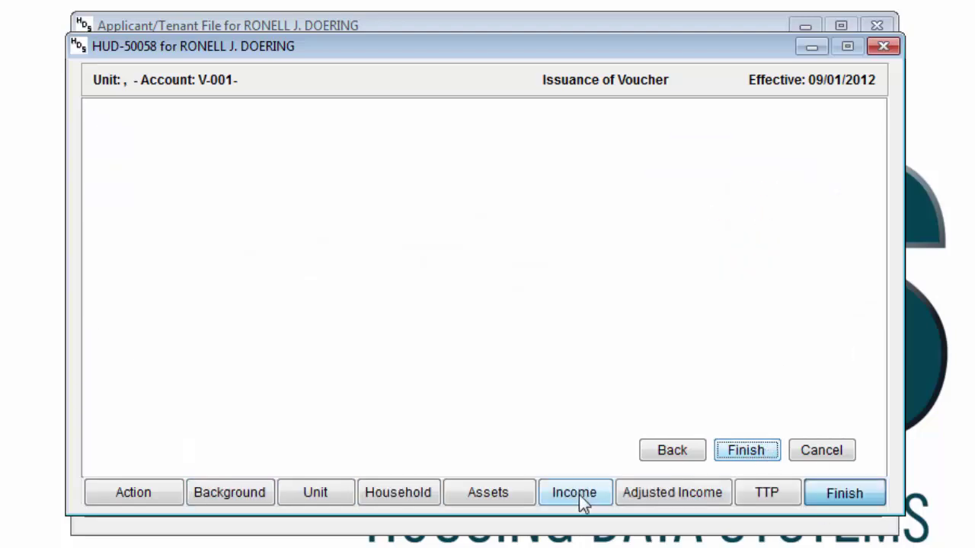
pyautogui.click(762, 451)
pyautogui.click(417, 477)
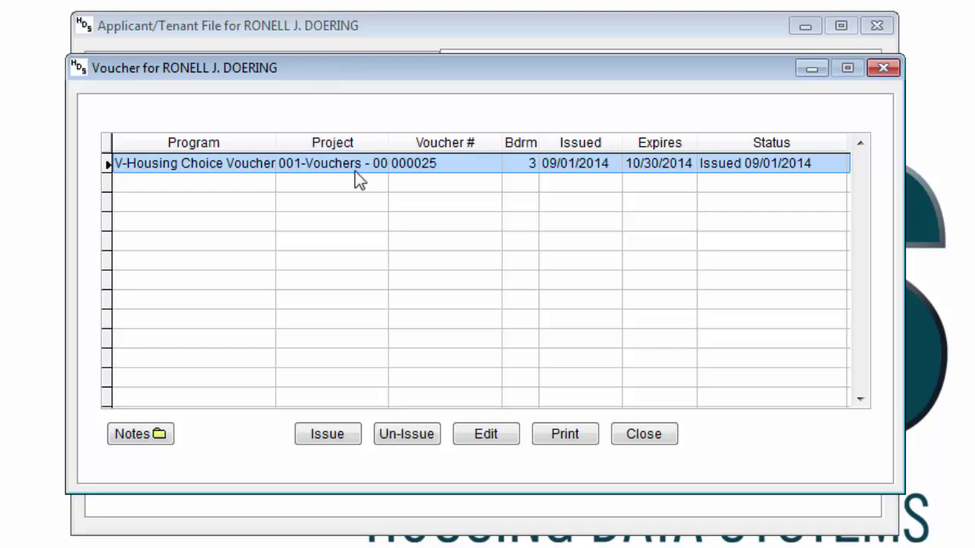
# Step: Open the issued voucher for editing and set its expiration date to 11/30/2014
pyautogui.click(496, 438)
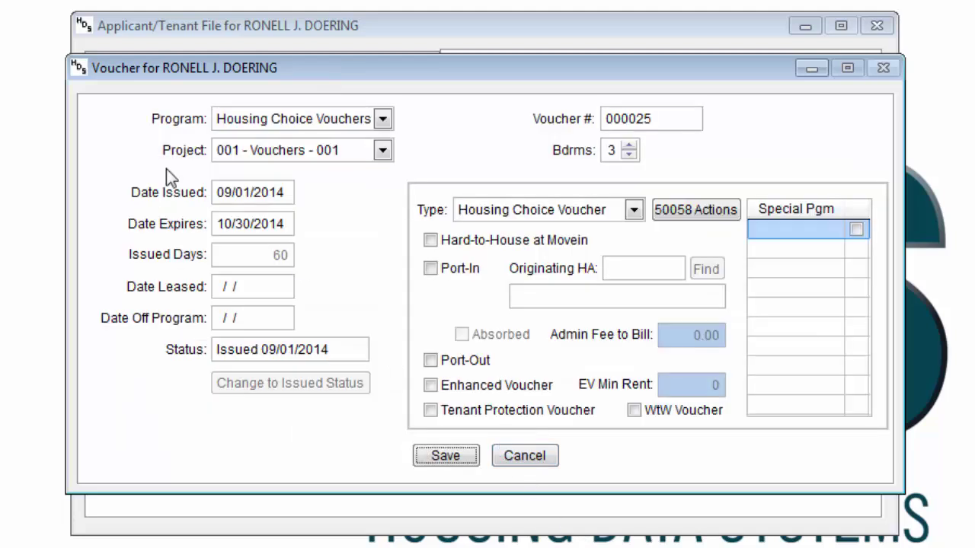
pyautogui.click(217, 190)
pyautogui.click(218, 222)
pyautogui.write('1')
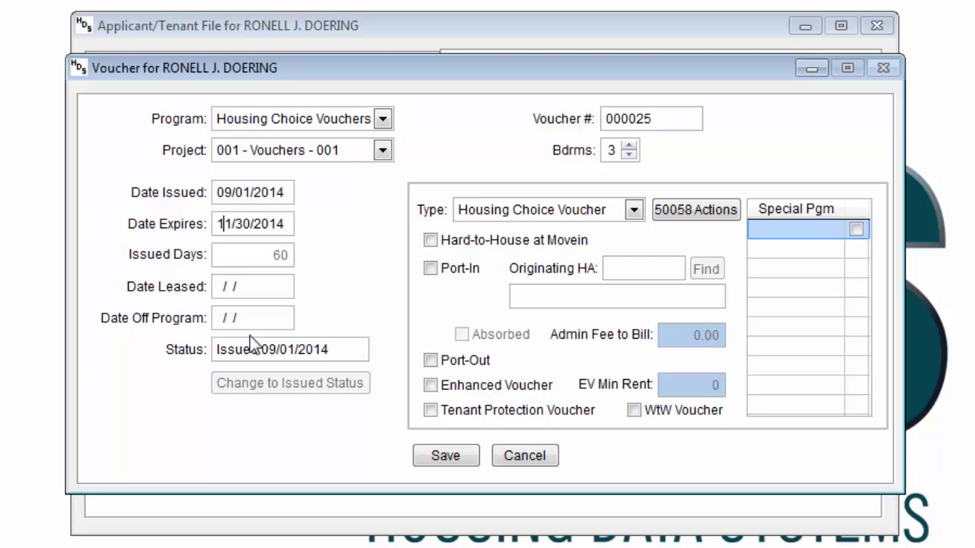
pyautogui.press('Tab')
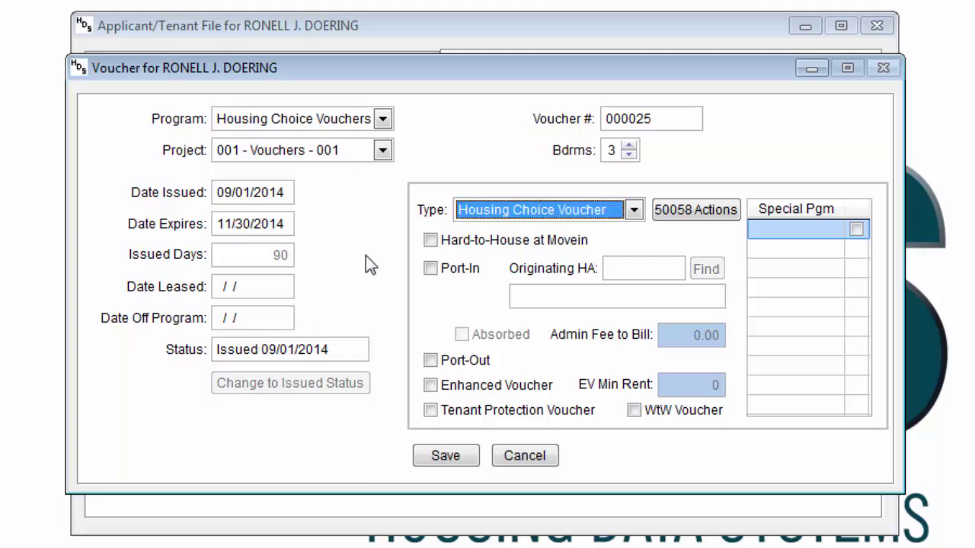
# Step: Extend the voucher's expiration date to 12/30/2014 and save the voucher
pyautogui.click(220, 224)
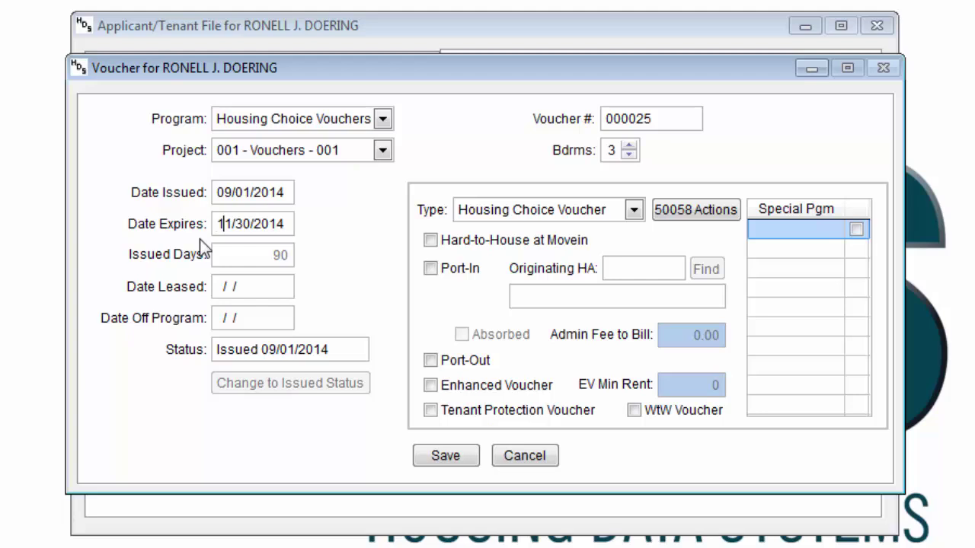
pyautogui.write('2')
pyautogui.press('Home')
pyautogui.click(277, 192)
pyautogui.click(461, 457)
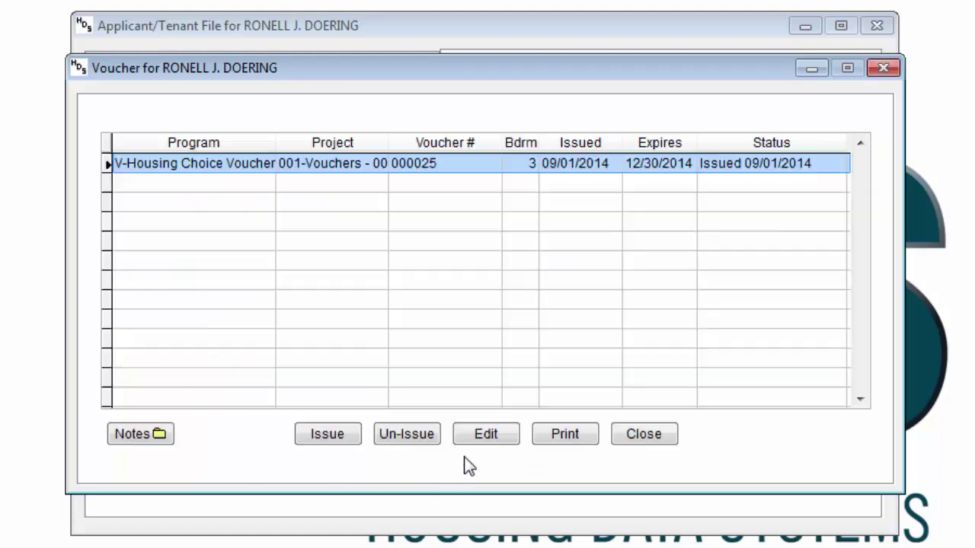
# Step: Generate Form 52646 for the voucher, selecting Housing Data Systems as the official's name
pyautogui.click(565, 435)
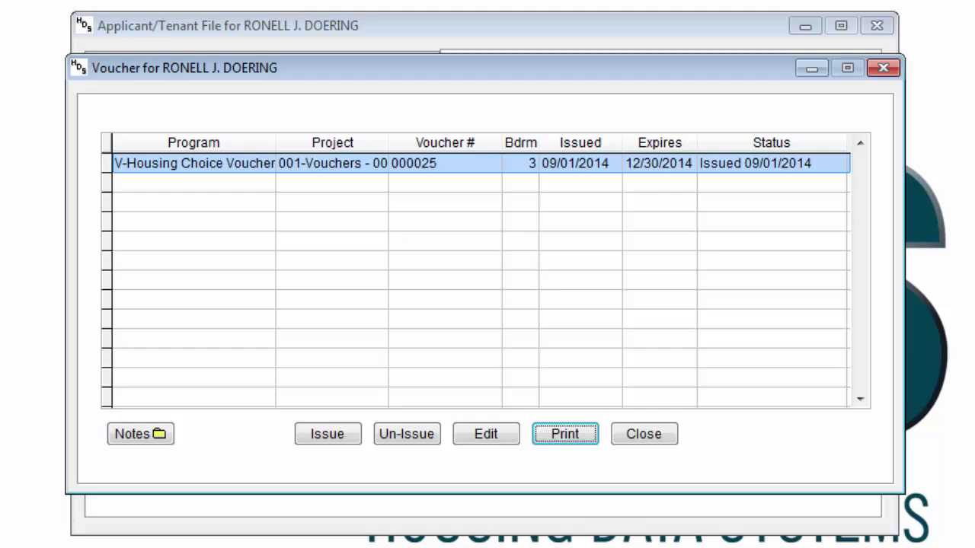
pyautogui.click(568, 436)
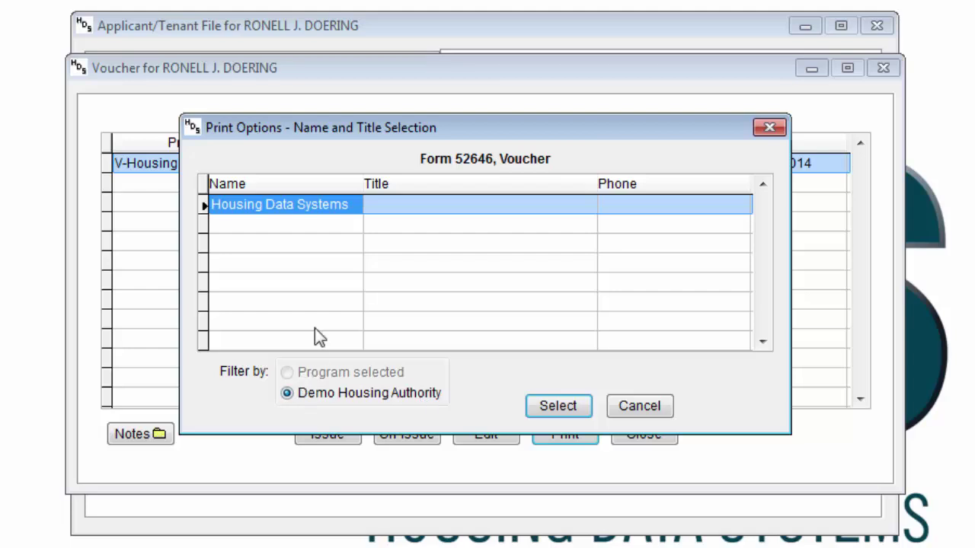
pyautogui.click(348, 202)
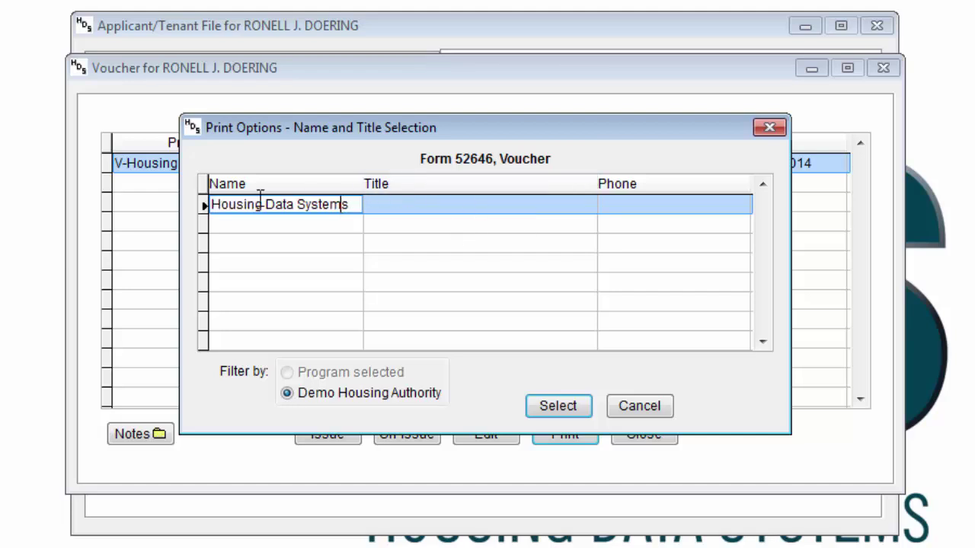
pyautogui.click(542, 406)
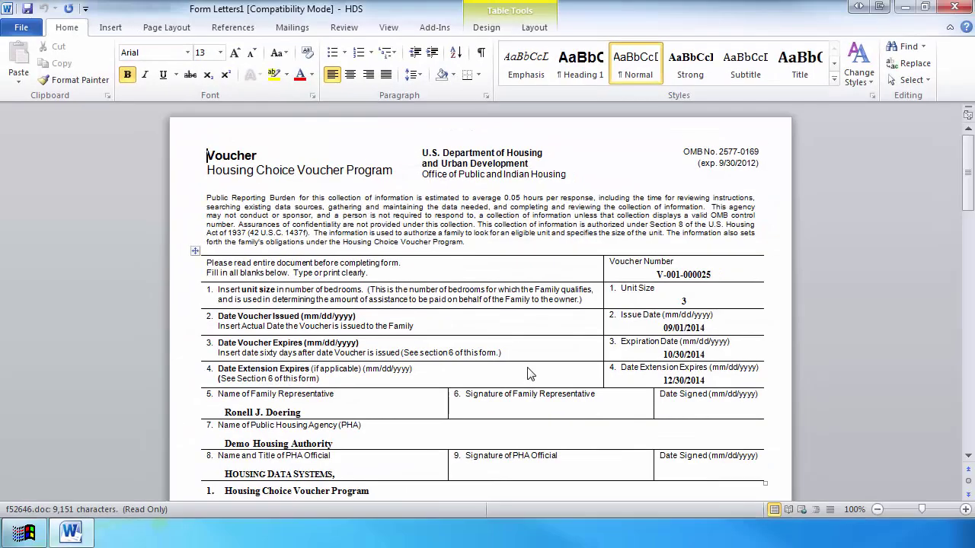
# Step: Review the generated voucher form in Word, checking the family representative, PHA details, expiration date and extension date
pyautogui.scroll(-3, 367, 380)
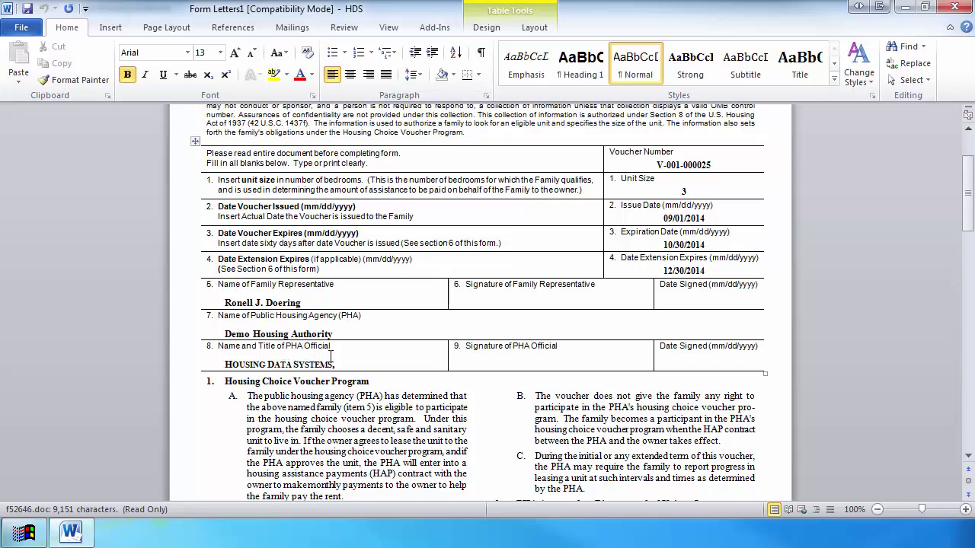
pyautogui.click(335, 298)
pyautogui.scroll(2, 368, 396)
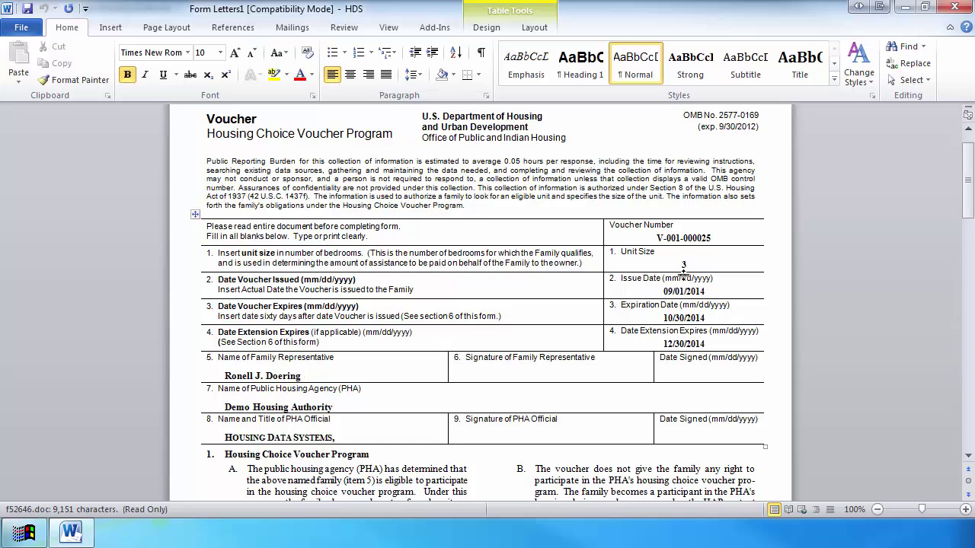
pyautogui.click(664, 315)
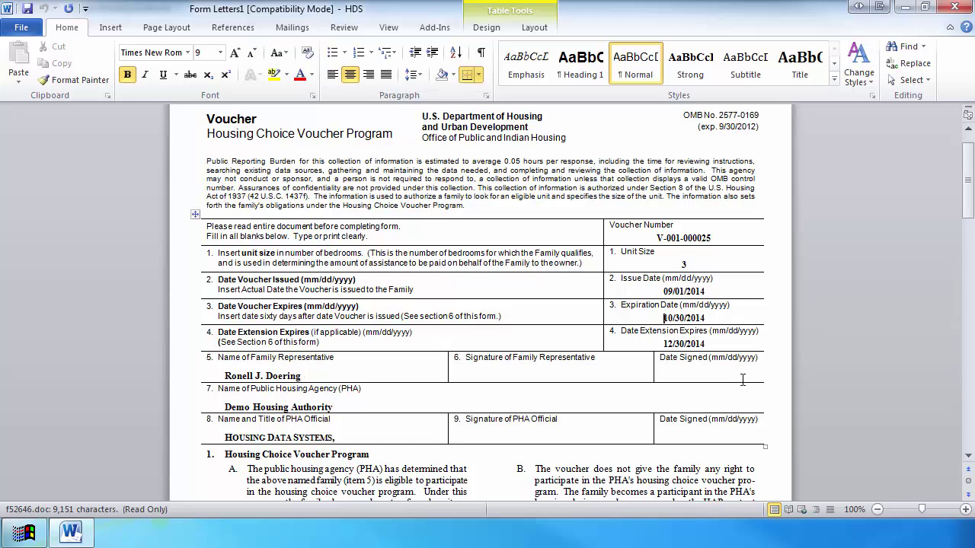
pyautogui.click(691, 343)
pyautogui.scroll(-1, 901, 342)
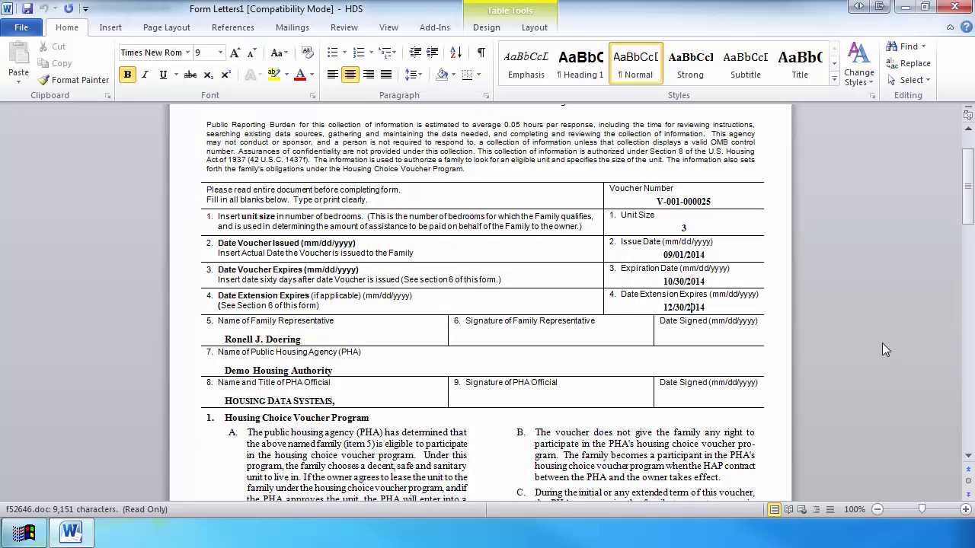
pyautogui.click(394, 136)
pyautogui.scroll(2, 394, 138)
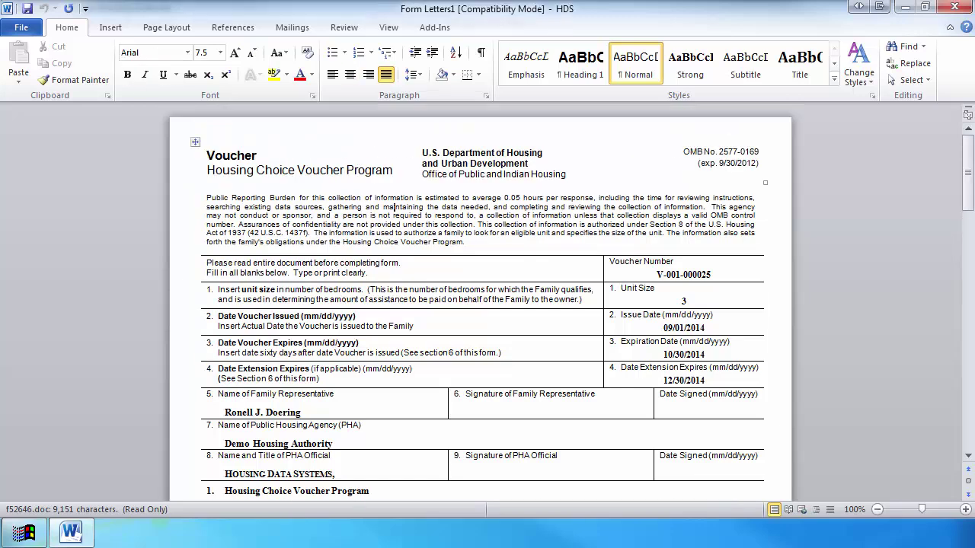
# Step: Print all pages of the voucher document and return to the voucher list in HDS
pyautogui.click(22, 27)
pyautogui.click(63, 229)
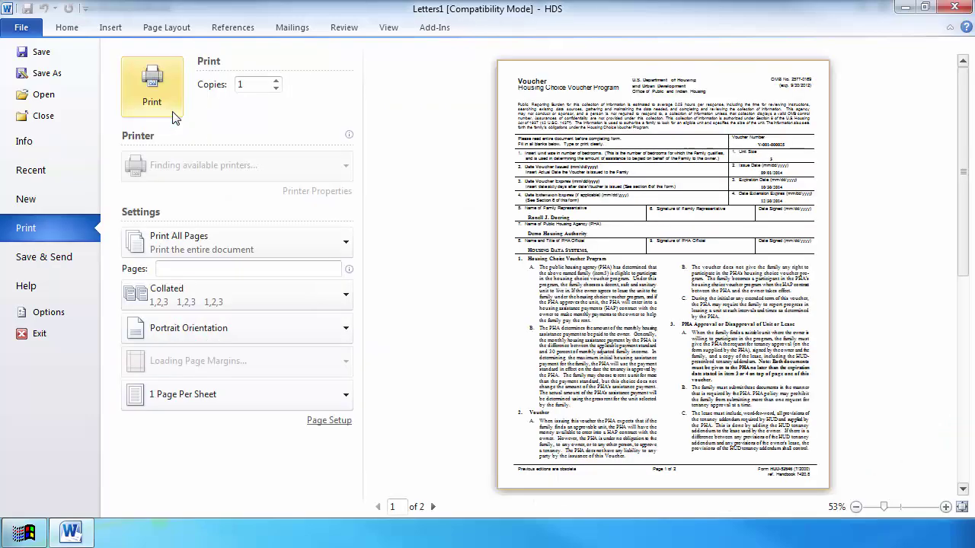
pyautogui.click(156, 86)
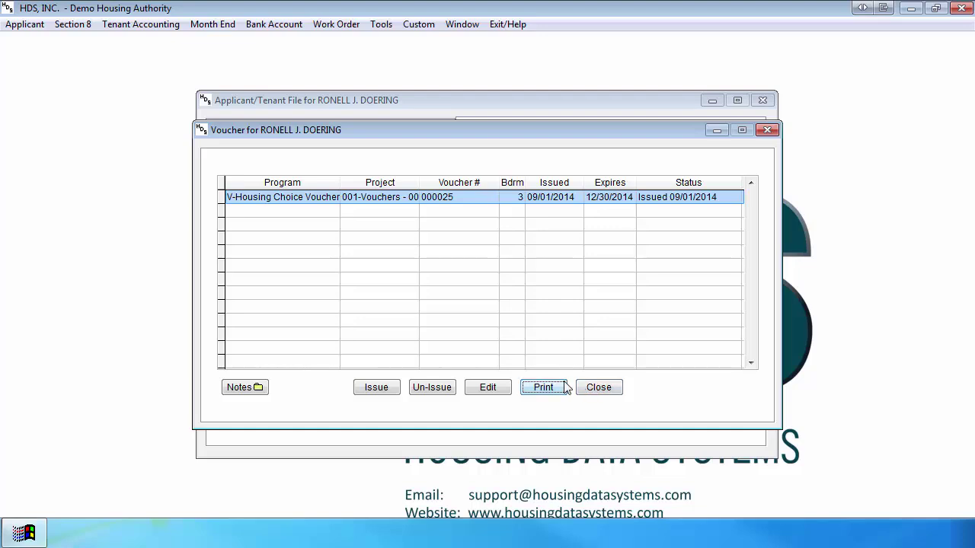
# Step: Inspect the Date Leased and Date Off Program fields of the issued voucher, leaving it without saving
pyautogui.click(493, 390)
pyautogui.click(305, 284)
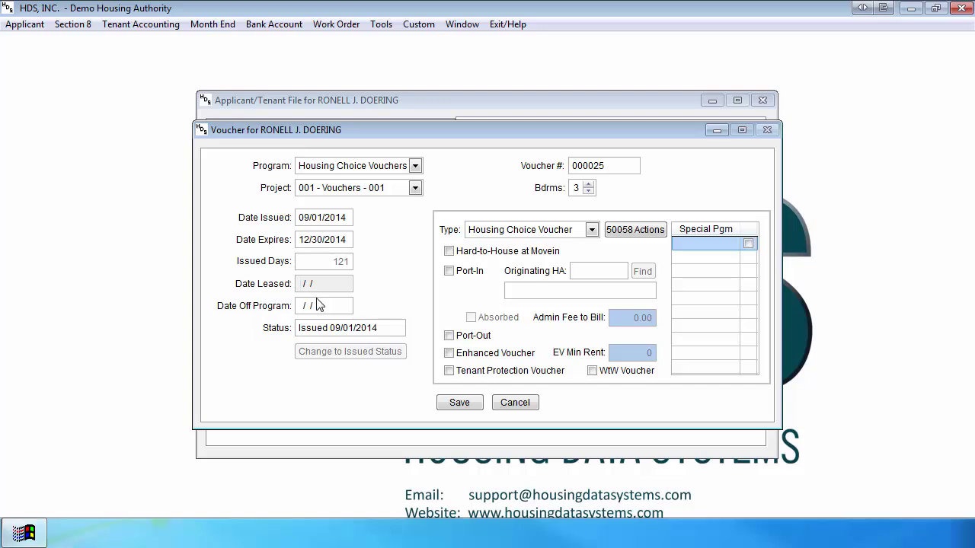
pyautogui.click(308, 307)
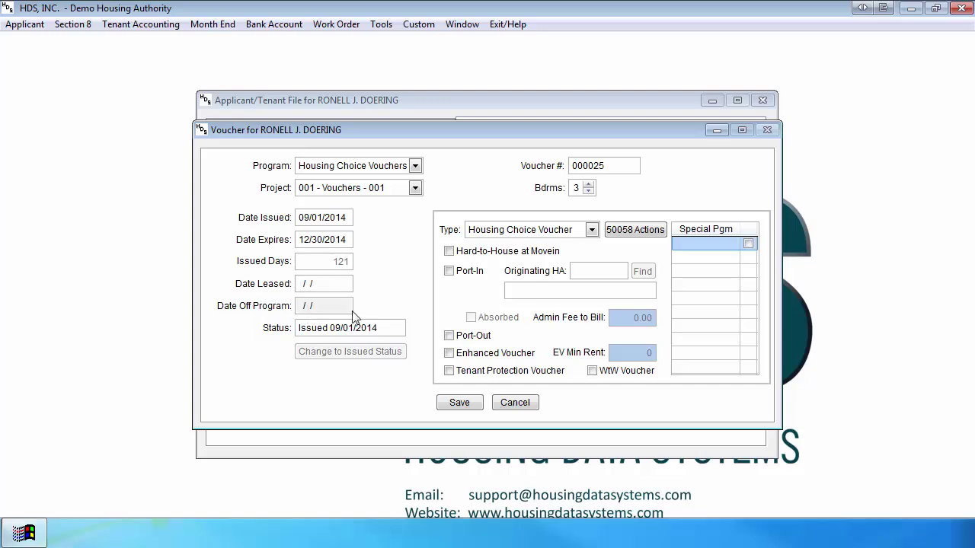
pyautogui.click(513, 404)
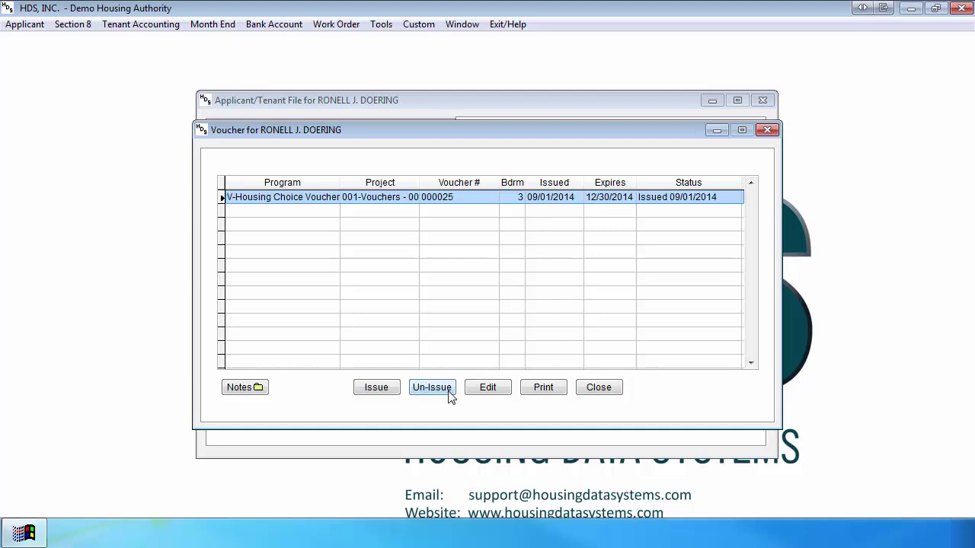
# Step: Un-issue the applicant's voucher issued on 09/01/2014
pyautogui.click(431, 388)
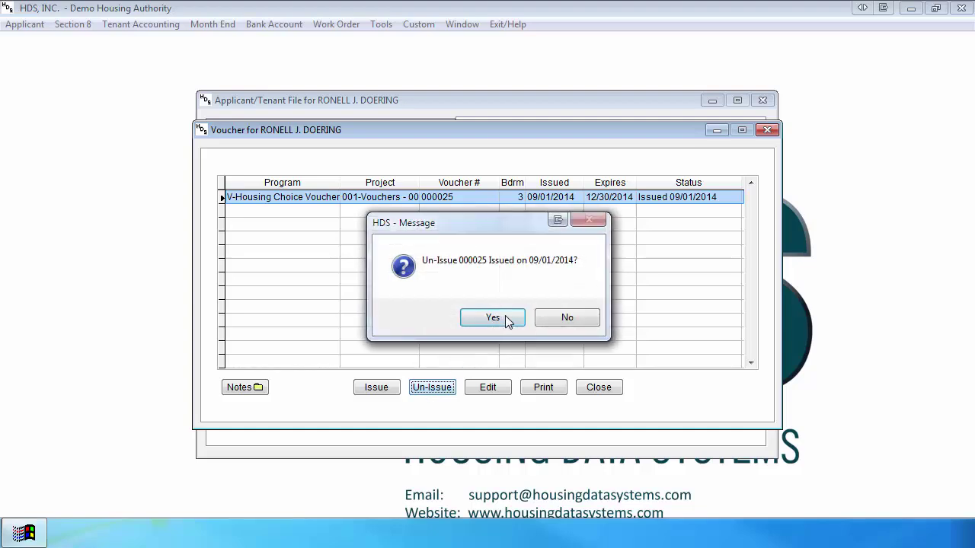
pyautogui.click(504, 319)
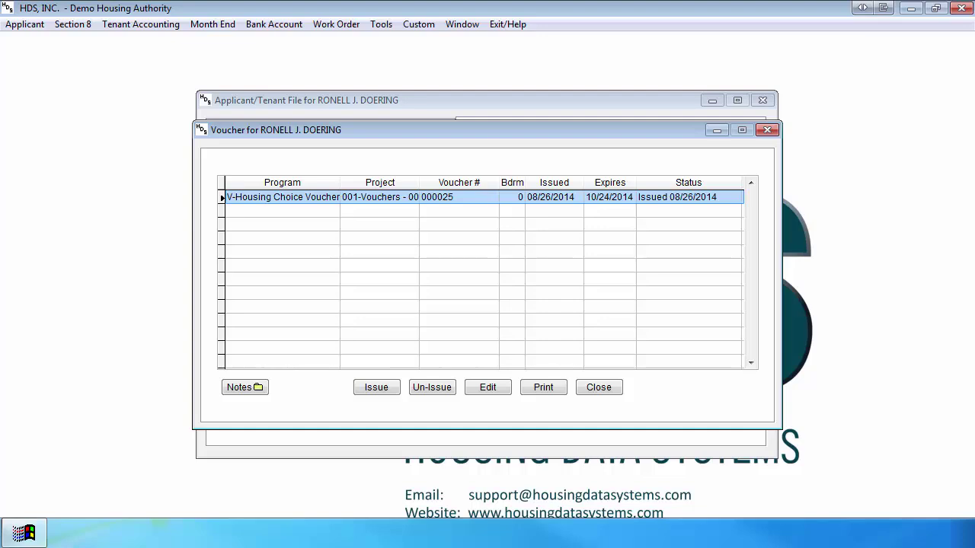
# Step: Open the list of 50058 actions for the applicant's voucher issued on 08/26/2014
pyautogui.click(489, 387)
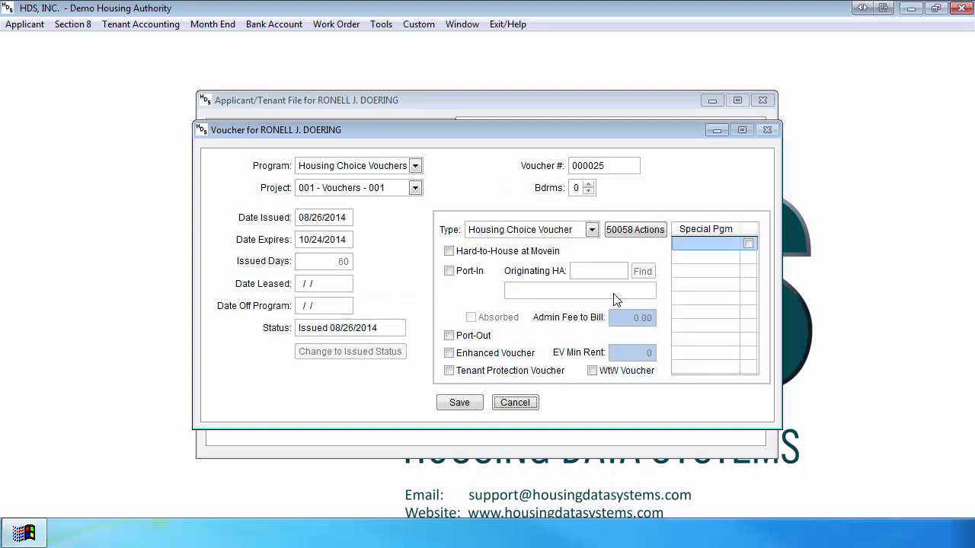
pyautogui.click(614, 232)
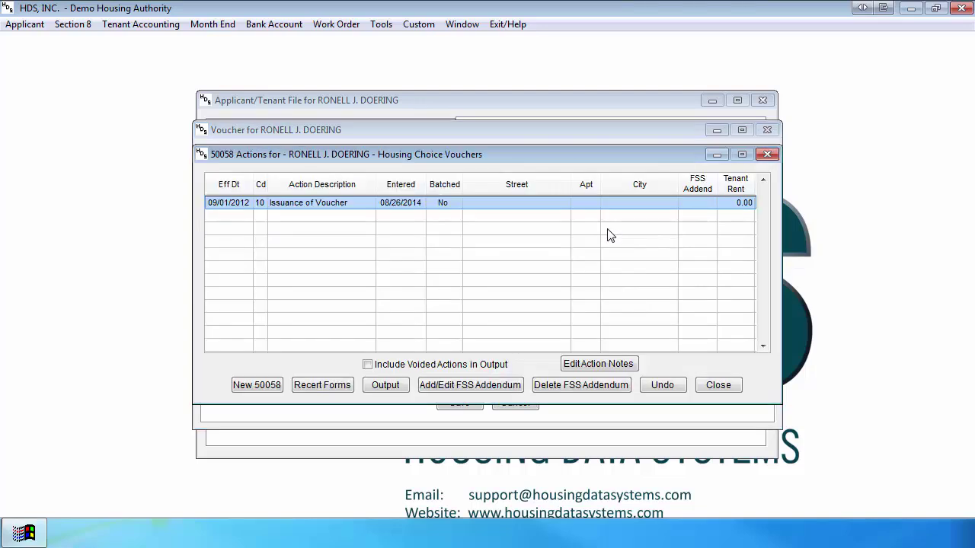